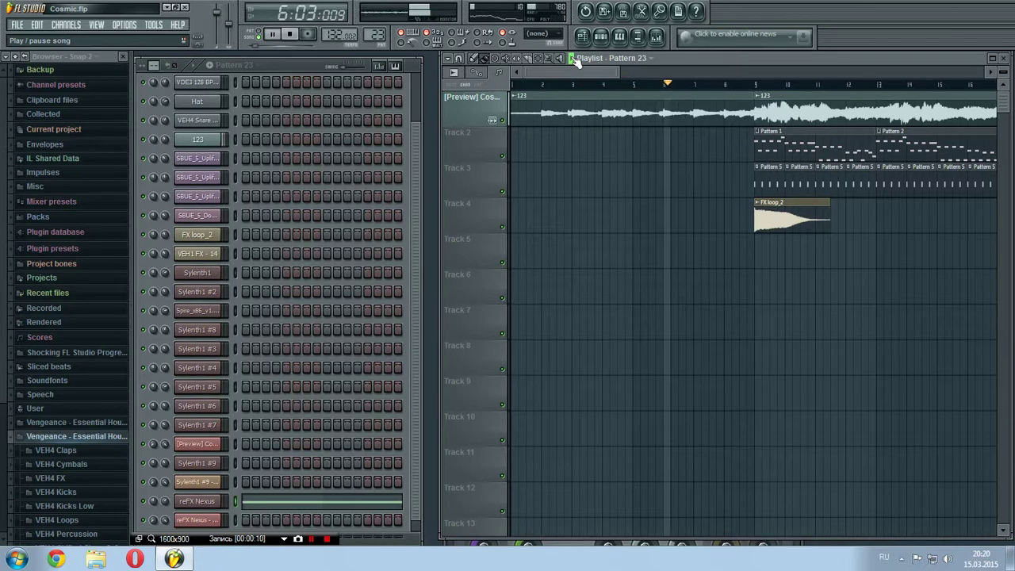
# Select Pattern 1 and review the whole song arrangement in the playlist during playback, from the intro to the ending, stopping playback at the end.
pyautogui.moveTo(380, 40); pyautogui.dragTo(380, 87)
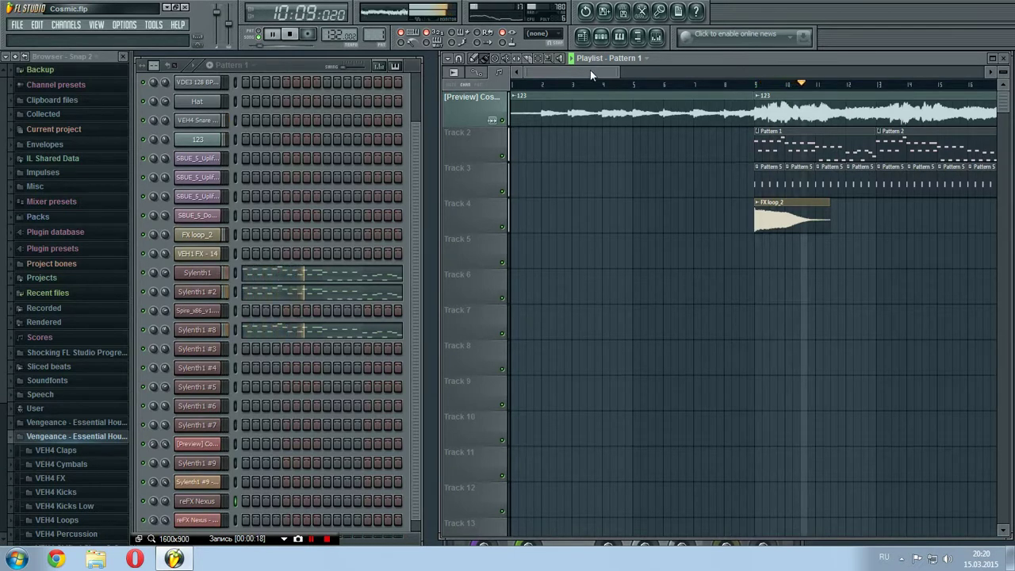
pyautogui.moveTo(590, 70); pyautogui.dragTo(640, 72)
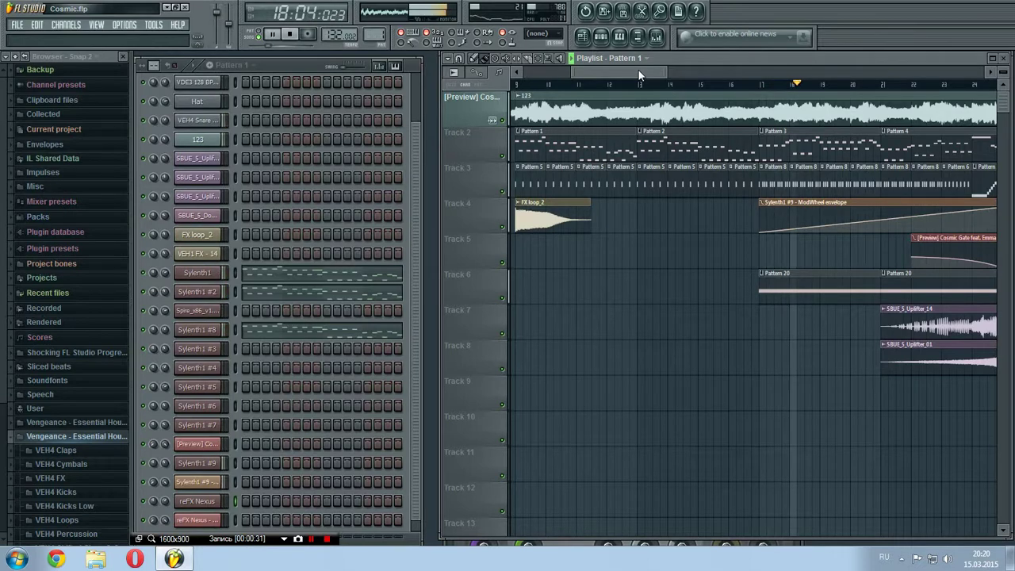
pyautogui.moveTo(638, 70); pyautogui.dragTo(688, 70)
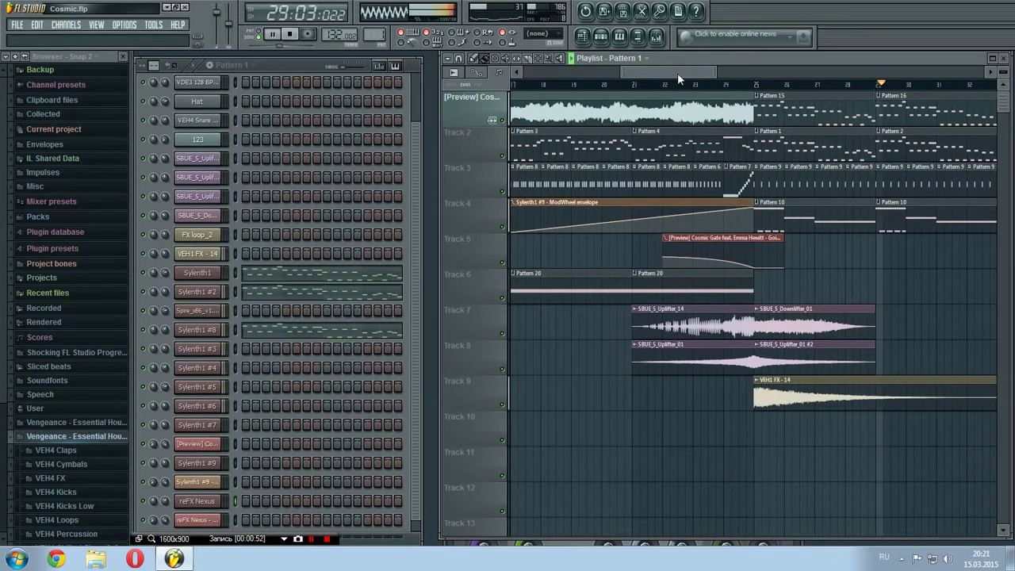
pyautogui.moveTo(678, 73); pyautogui.dragTo(726, 73)
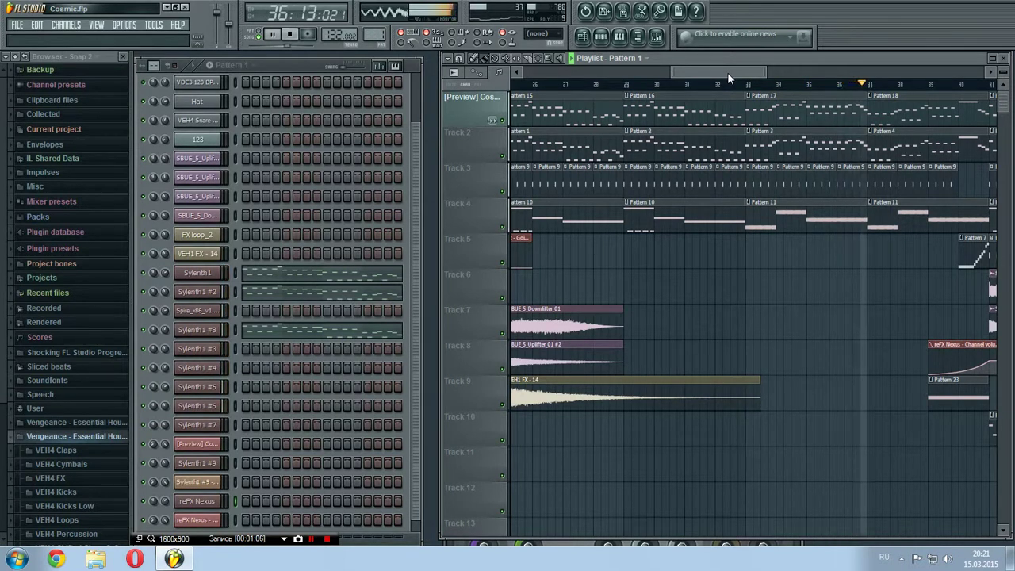
pyautogui.moveTo(728, 73); pyautogui.dragTo(764, 74)
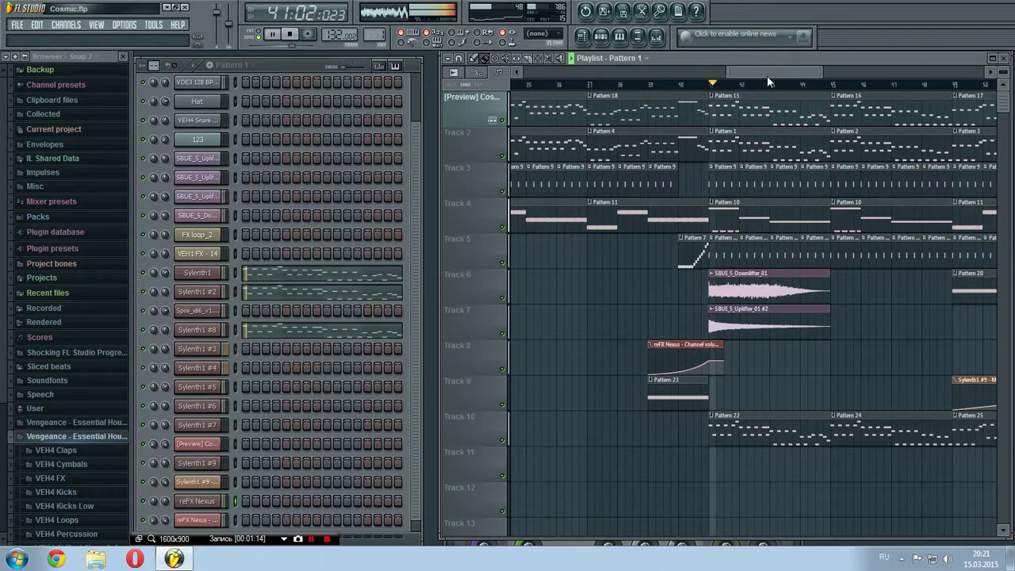
pyautogui.moveTo(766, 75); pyautogui.dragTo(796, 79)
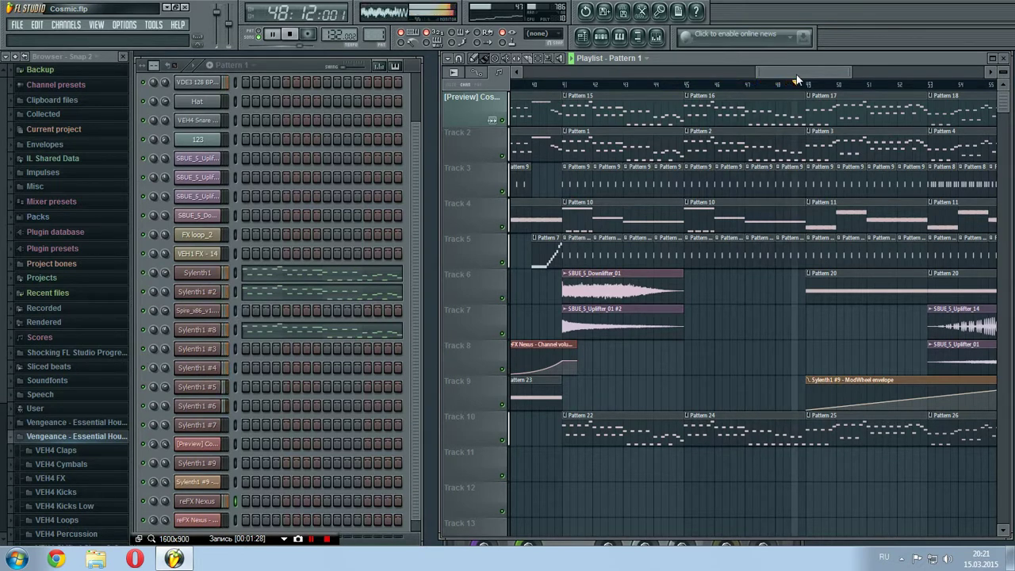
pyautogui.moveTo(793, 71); pyautogui.dragTo(830, 70)
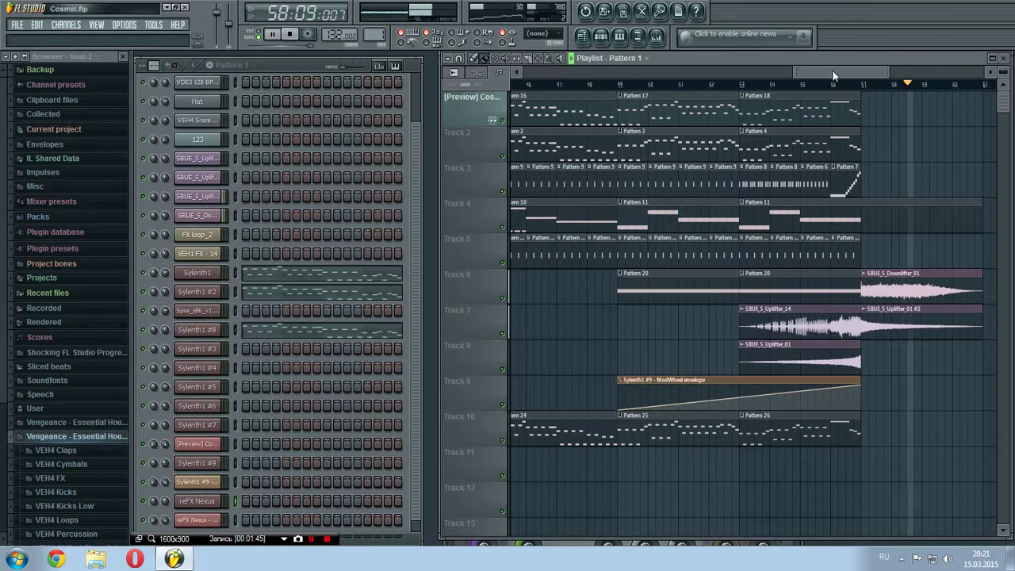
pyautogui.press('space')
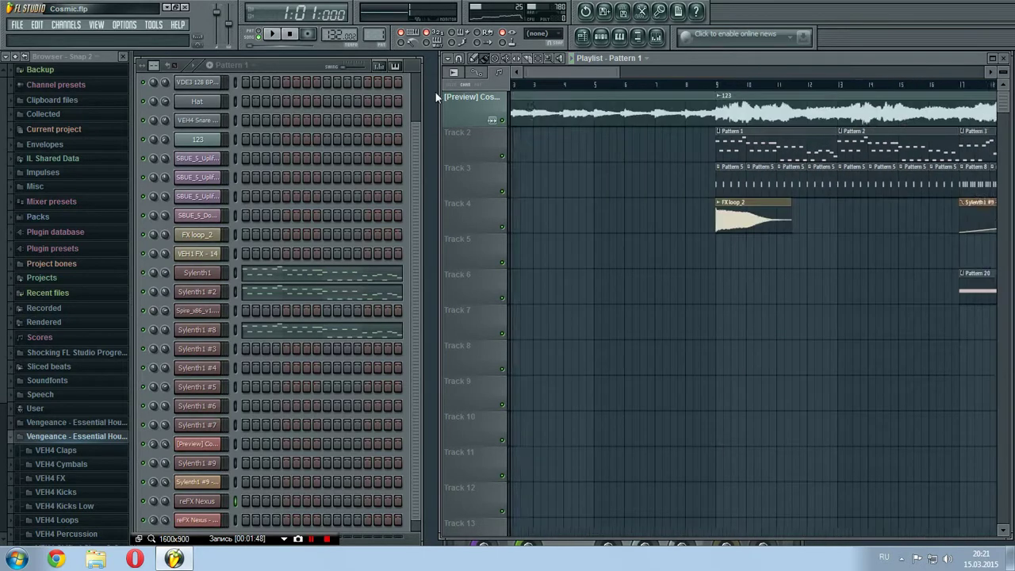
# Examine and play Pattern 1's Sylenth1 melody in the piano roll with all four bars in view.
pyautogui.click(287, 274)
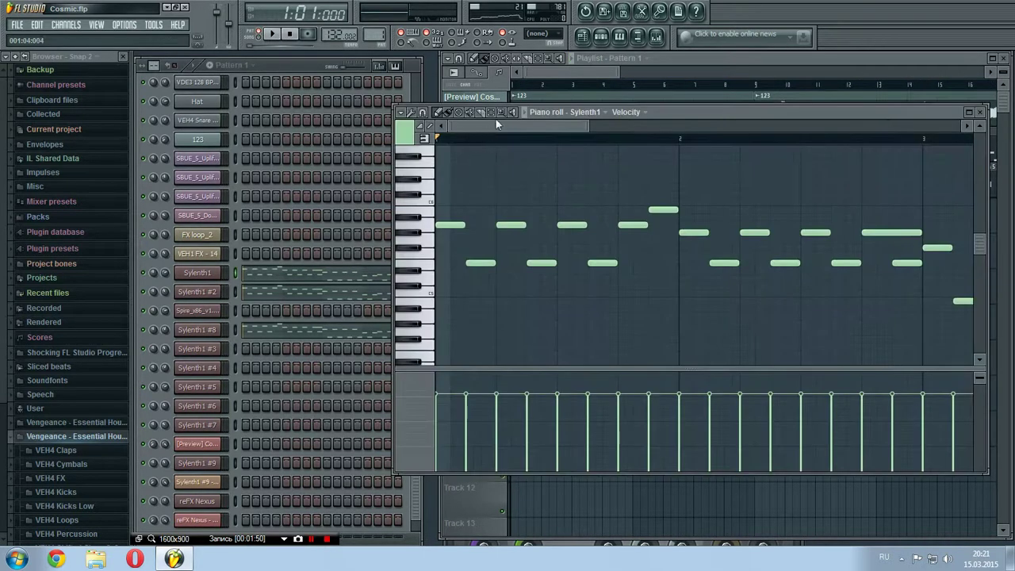
pyautogui.click(506, 115)
pyautogui.click(535, 161)
pyautogui.press('space')
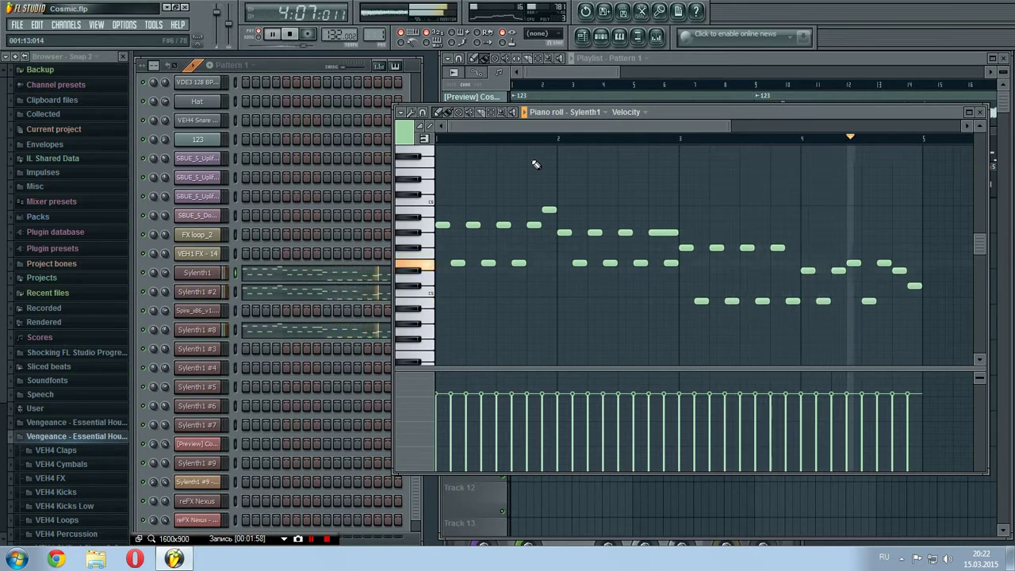
pyautogui.press('space')
pyautogui.click(979, 113)
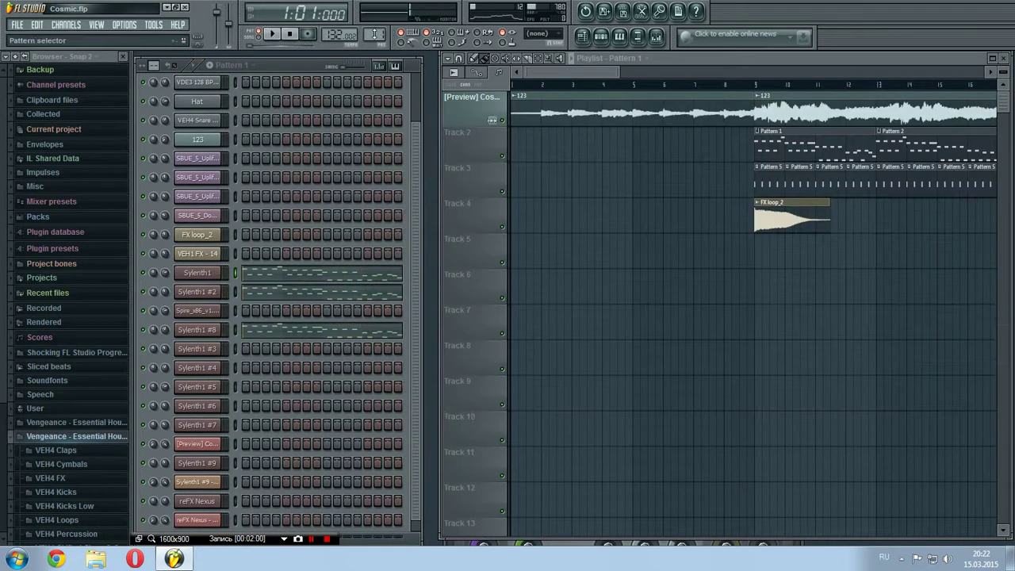
# Switch to Pattern 2 and play its Sylenth1 melody in the piano roll, showing all four bars.
pyautogui.click(320, 274)
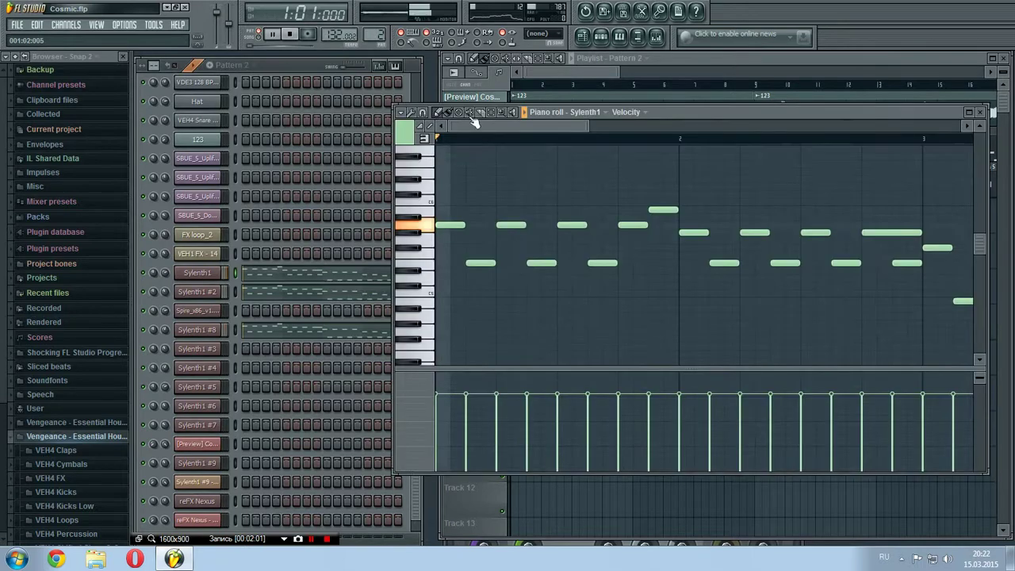
pyautogui.press('space')
pyautogui.click(501, 112)
pyautogui.click(527, 157)
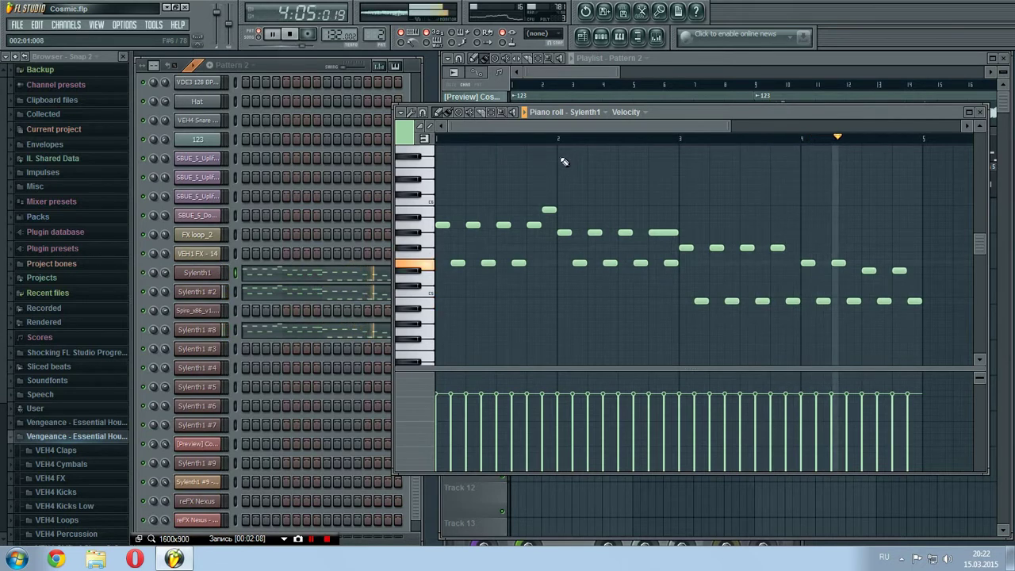
pyautogui.press('space')
pyautogui.click(980, 111)
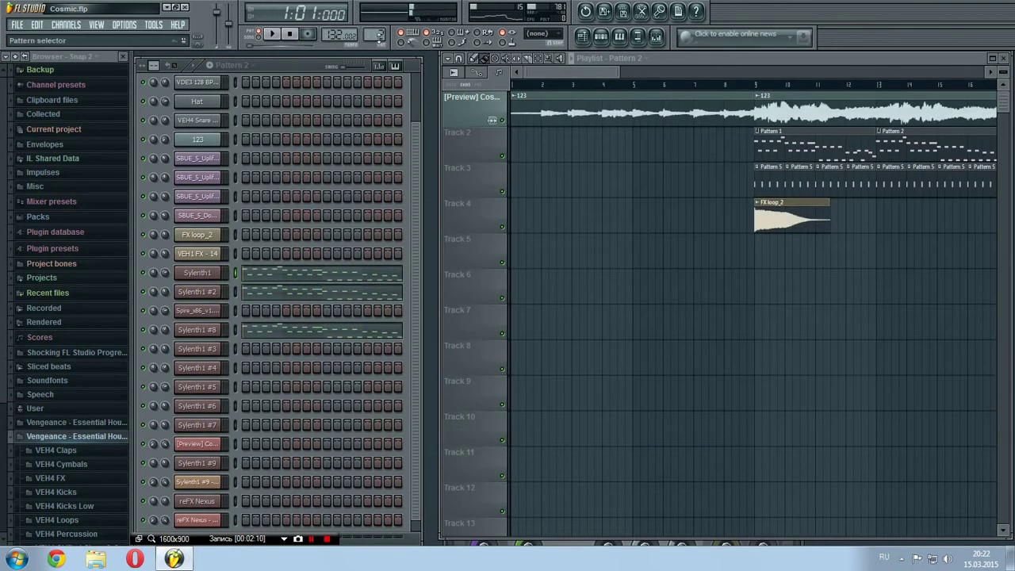
# Switch to Pattern 3 and play its Sylenth1 melody in the piano roll, showing all four bars.
pyautogui.click(280, 274)
pyautogui.press('space')
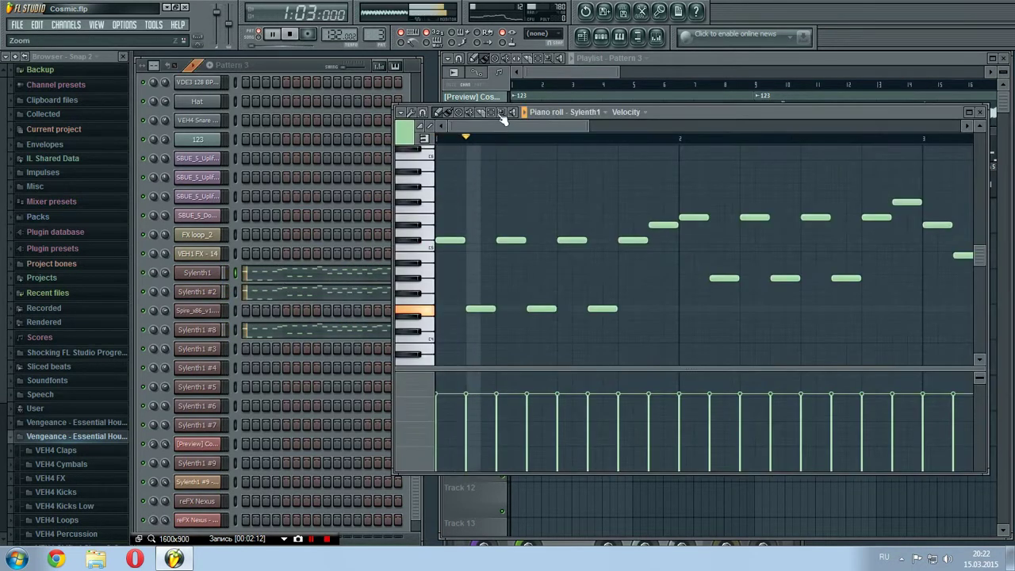
pyautogui.rightClick(501, 112)
pyautogui.click(528, 159)
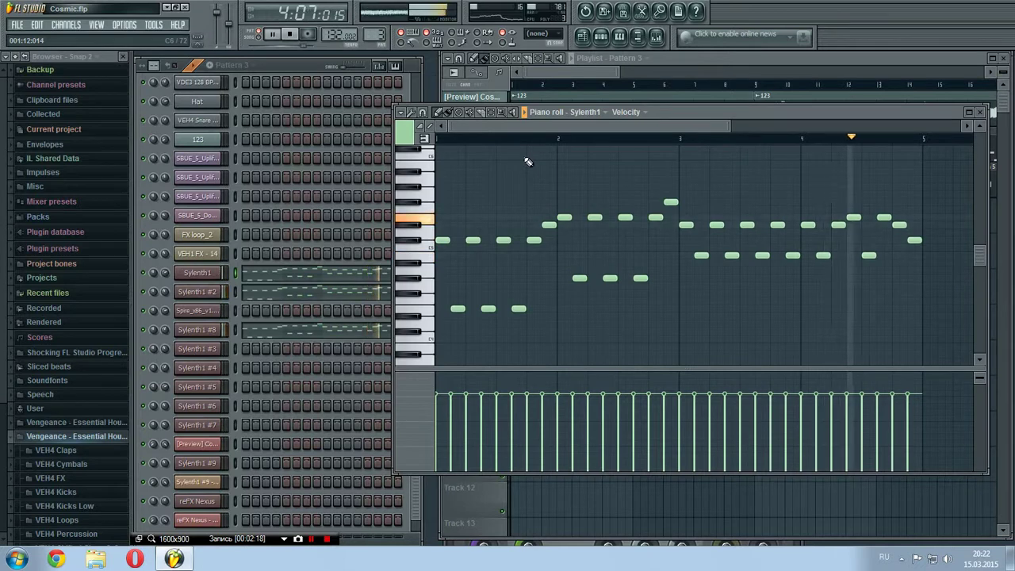
pyautogui.press('space')
pyautogui.click(983, 112)
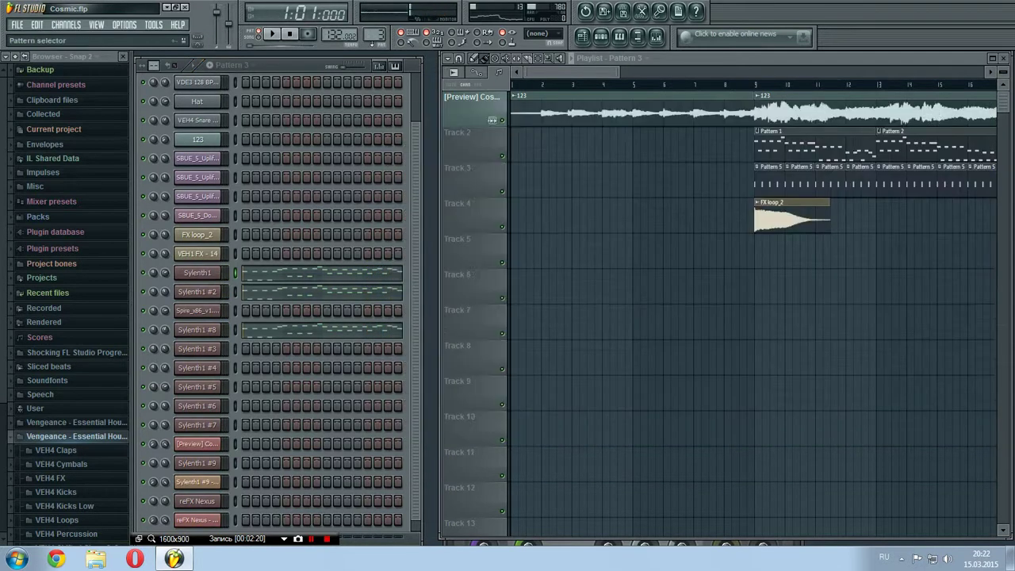
# Switch to Pattern 4 and play its Sylenth1 melody in the piano roll, showing all four bars.
pyautogui.click(311, 272)
pyautogui.press('space')
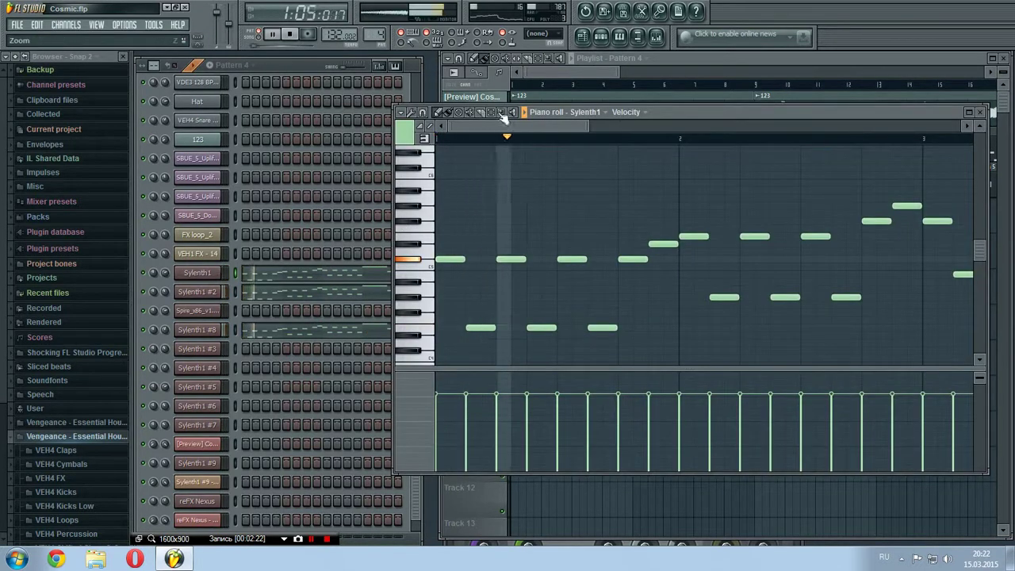
pyautogui.rightClick(501, 113)
pyautogui.click(521, 159)
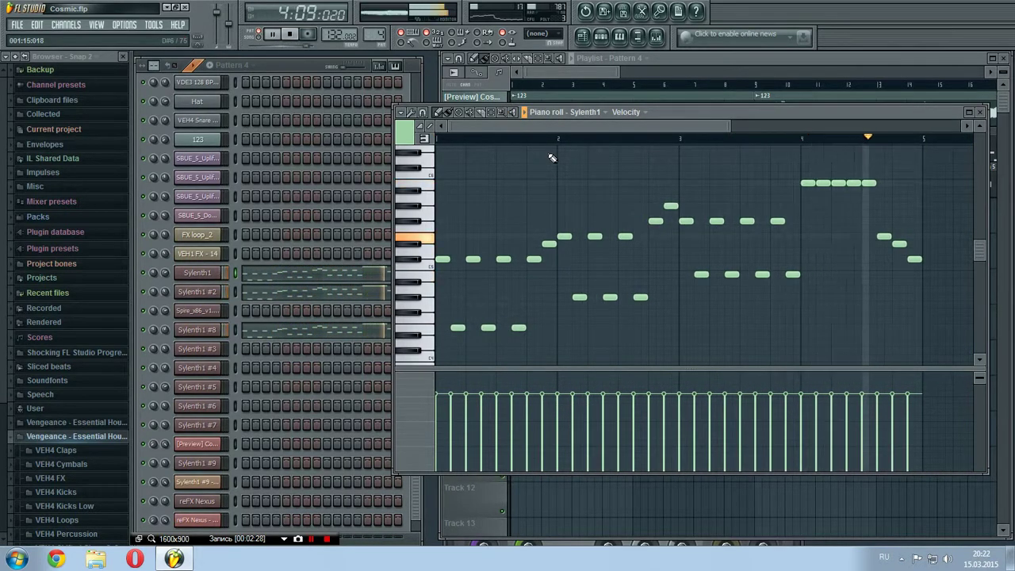
pyautogui.press('space')
pyautogui.click(982, 115)
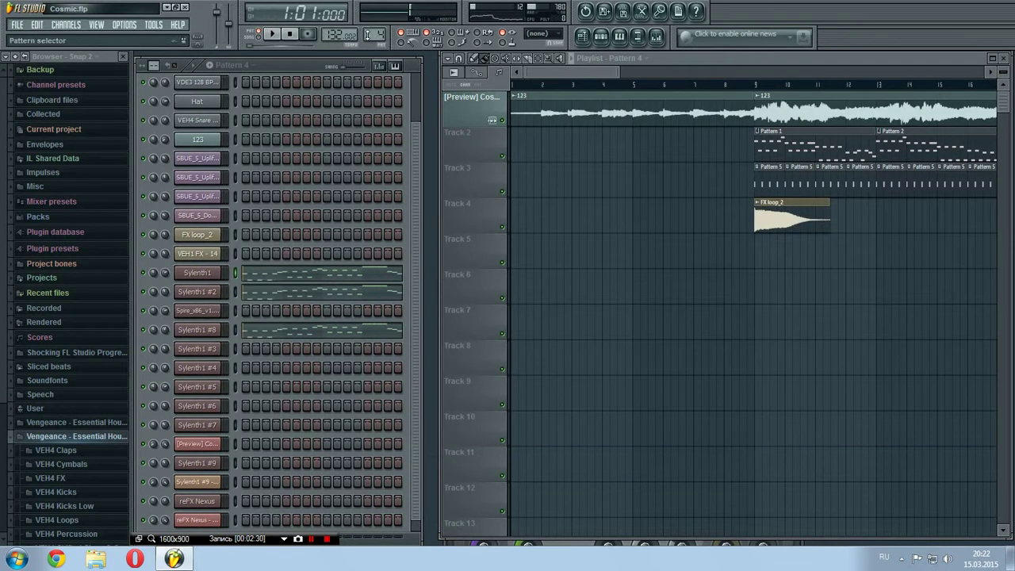
# Play Pattern 8 and inspect the step velocities of its VEH4 Snare channel in the graph editor.
pyautogui.scroll(1, 367, 35)
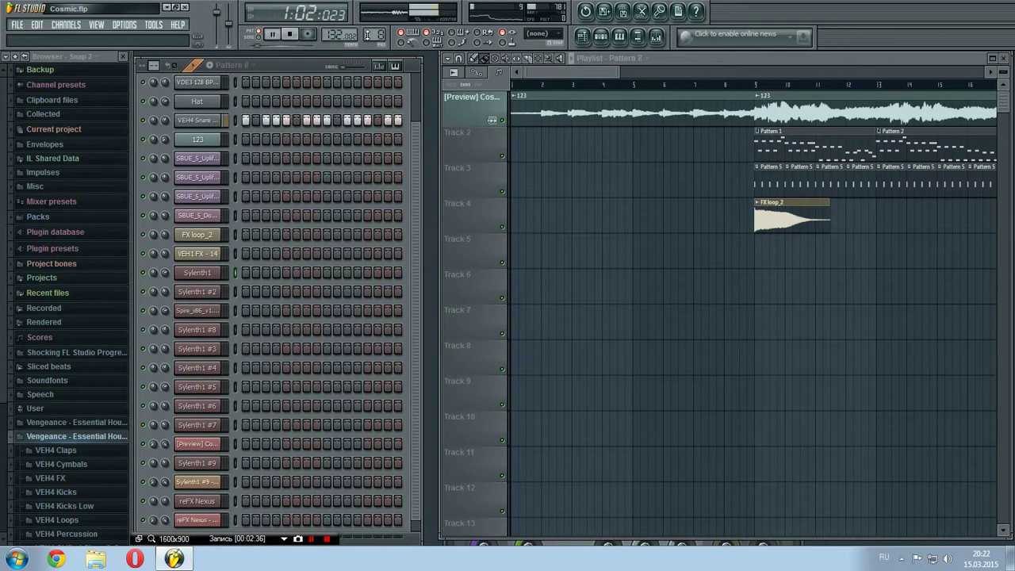
pyautogui.click(202, 121)
pyautogui.click(380, 66)
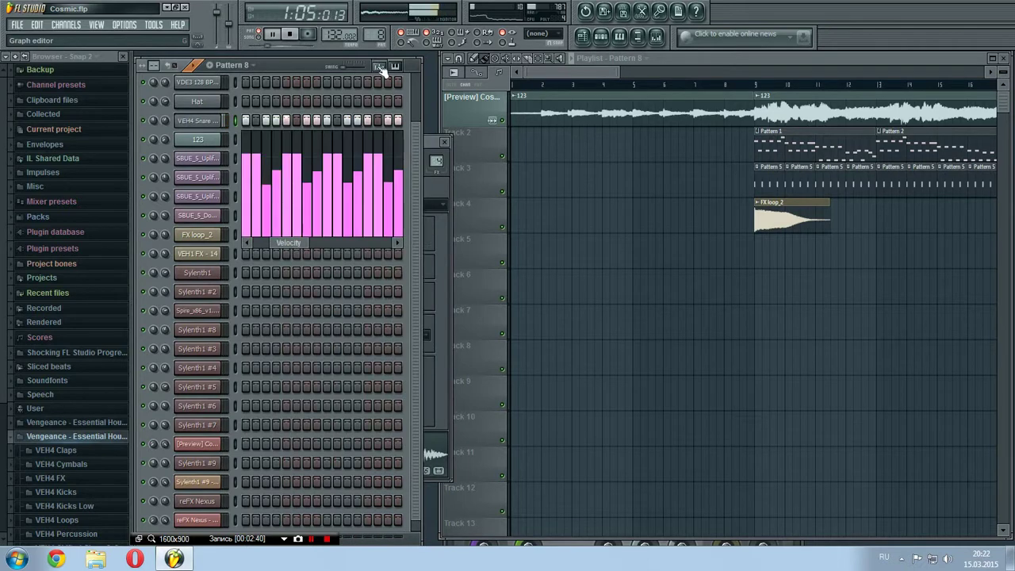
pyautogui.click(380, 68)
pyautogui.press('space')
pyautogui.click(444, 142)
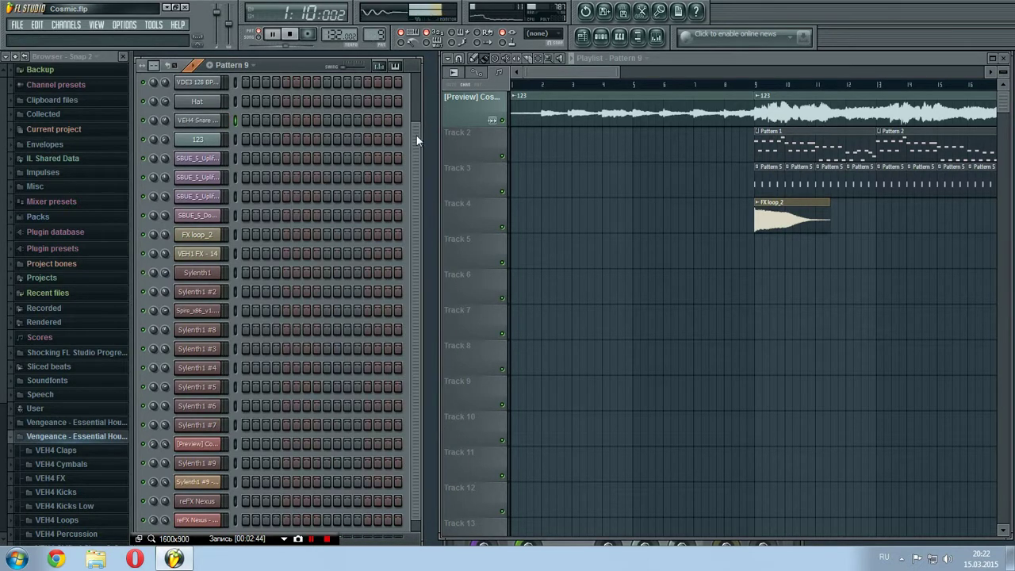
# Switch to Pattern 10 and view the synth settings of the Sylenth1 #5 bass channel.
pyautogui.moveTo(417, 139); pyautogui.dragTo(417, 58)
pyautogui.scroll(1, 367, 38)
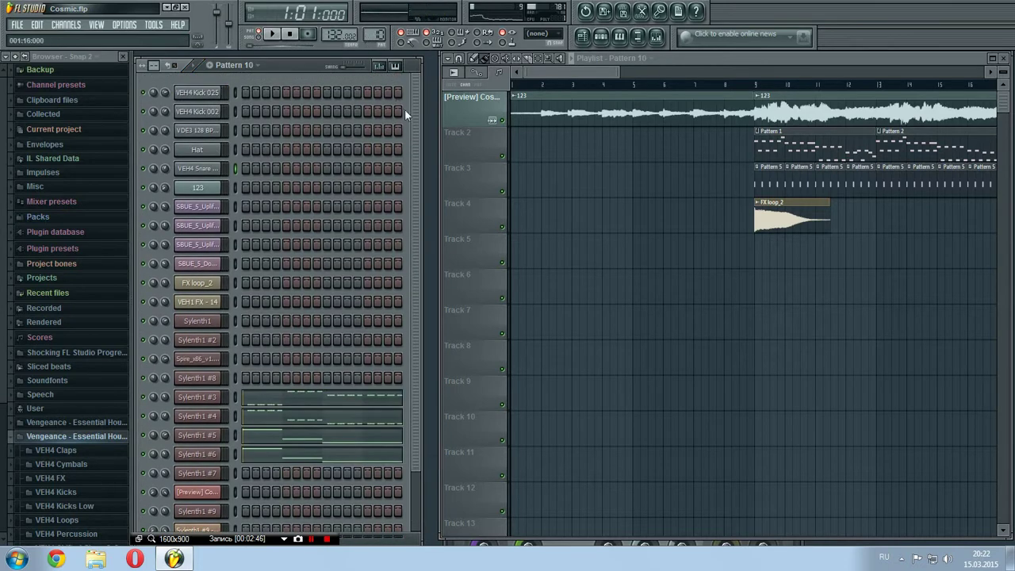
pyautogui.moveTo(417, 144); pyautogui.dragTo(417, 208)
pyautogui.click(197, 376)
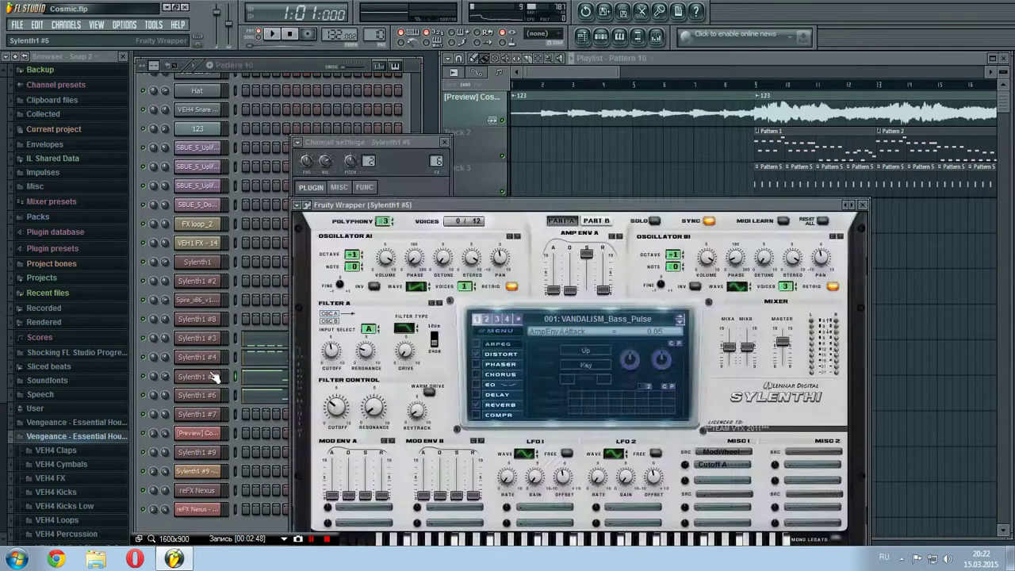
pyautogui.click(863, 204)
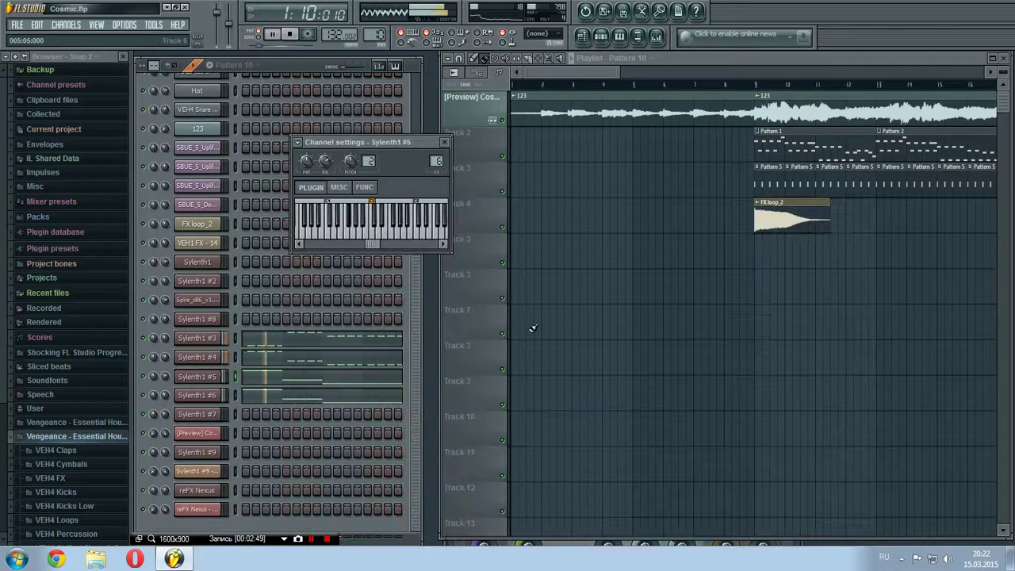
# Examine Pattern 10's Sylenth1 #5 bass notes in the piano roll during playback, with all four bars in view.
pyautogui.click(289, 381)
pyautogui.click(511, 114)
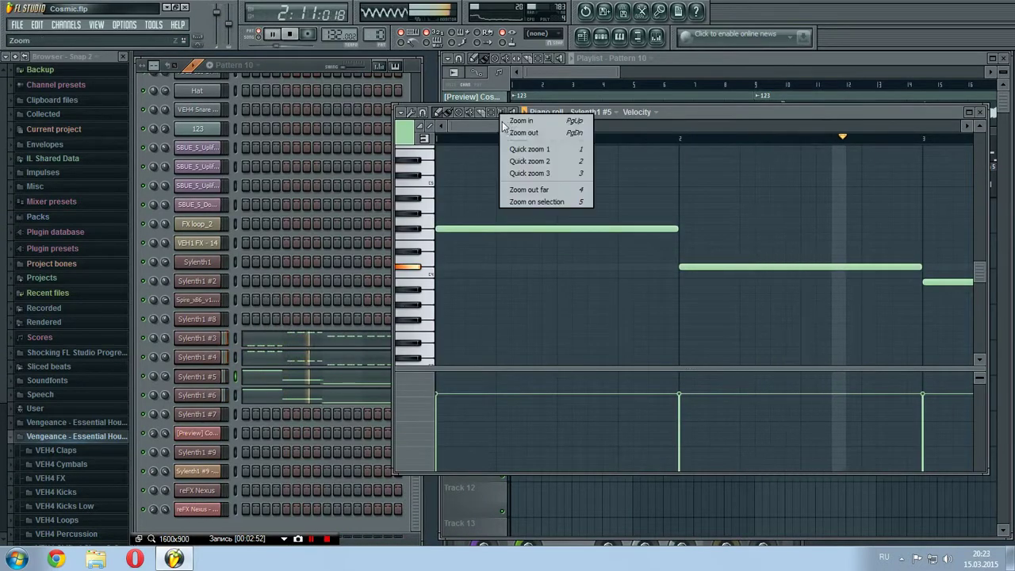
pyautogui.click(520, 163)
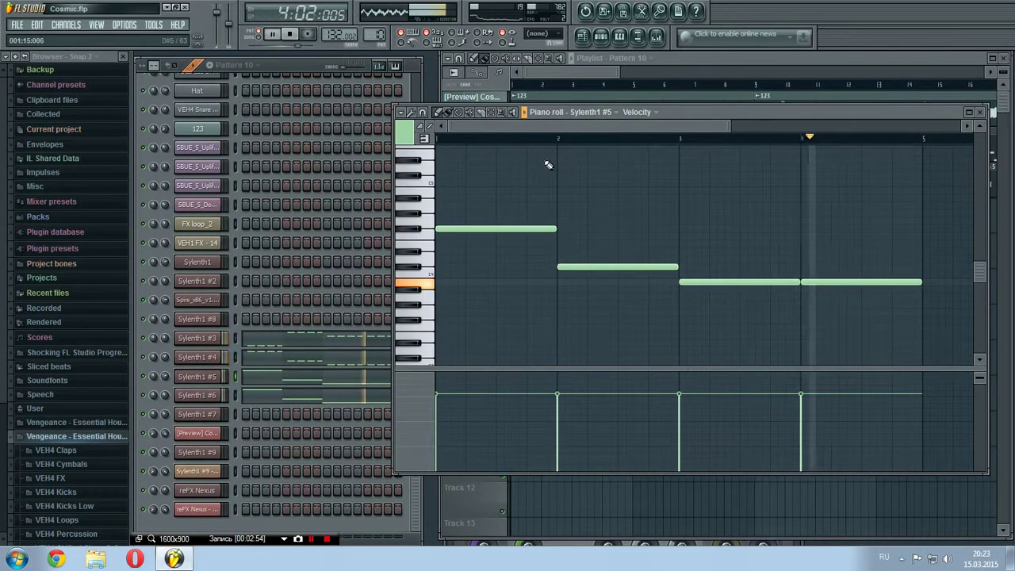
pyautogui.press('space')
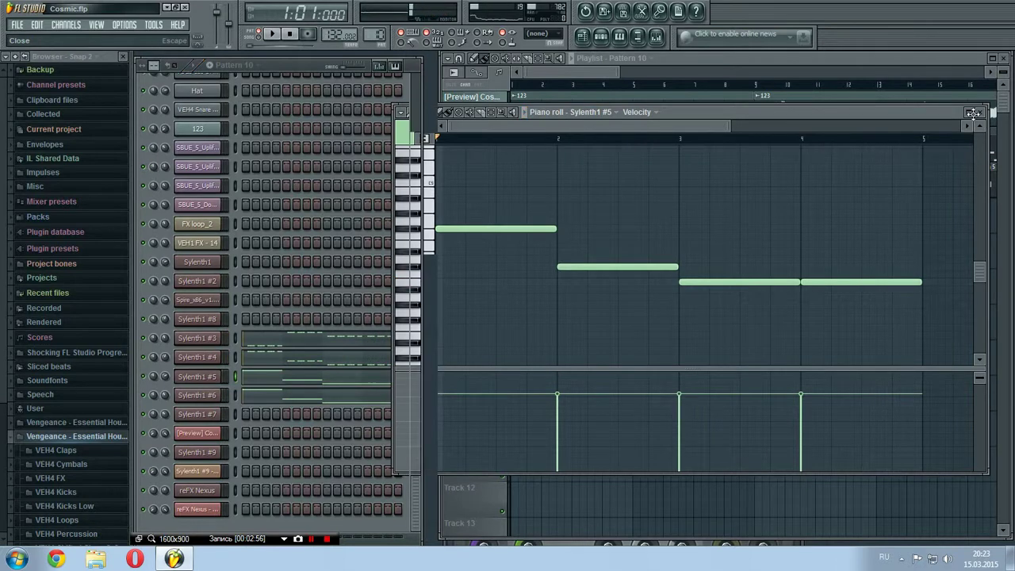
pyautogui.click(973, 112)
# Switch to Pattern 11 and play its Sylenth1 #5 bass notes in the piano roll, showing all four bars.
pyautogui.scroll(1, 371, 33)
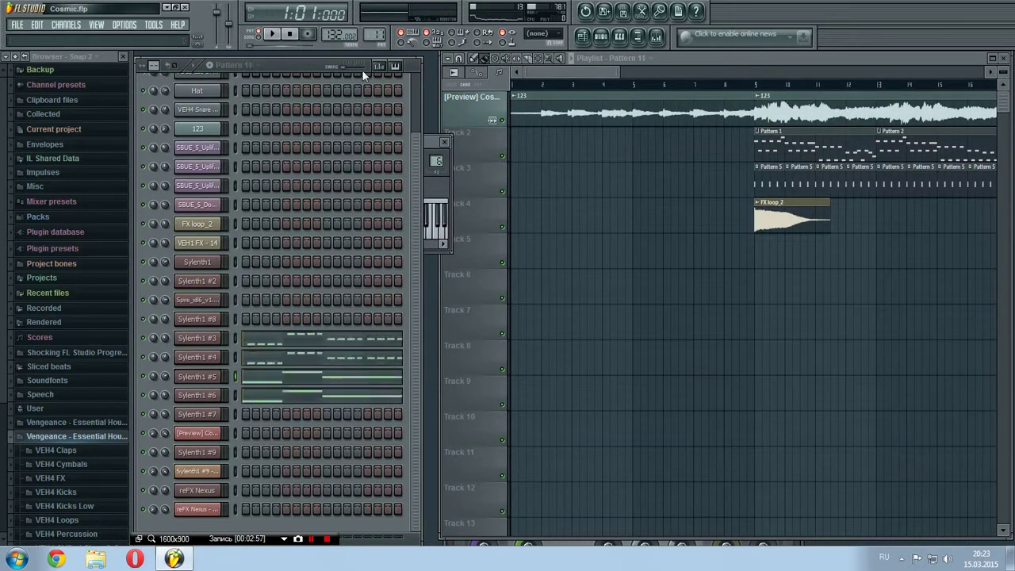
pyautogui.click(282, 385)
pyautogui.press('space')
pyautogui.rightClick(503, 113)
pyautogui.click(541, 164)
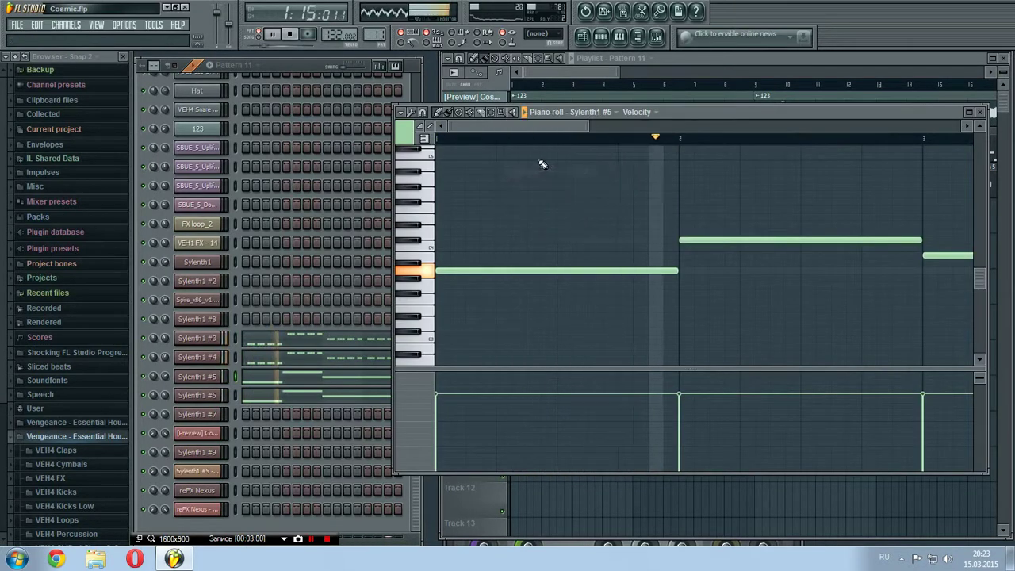
pyautogui.rightClick(503, 112)
pyautogui.click(541, 163)
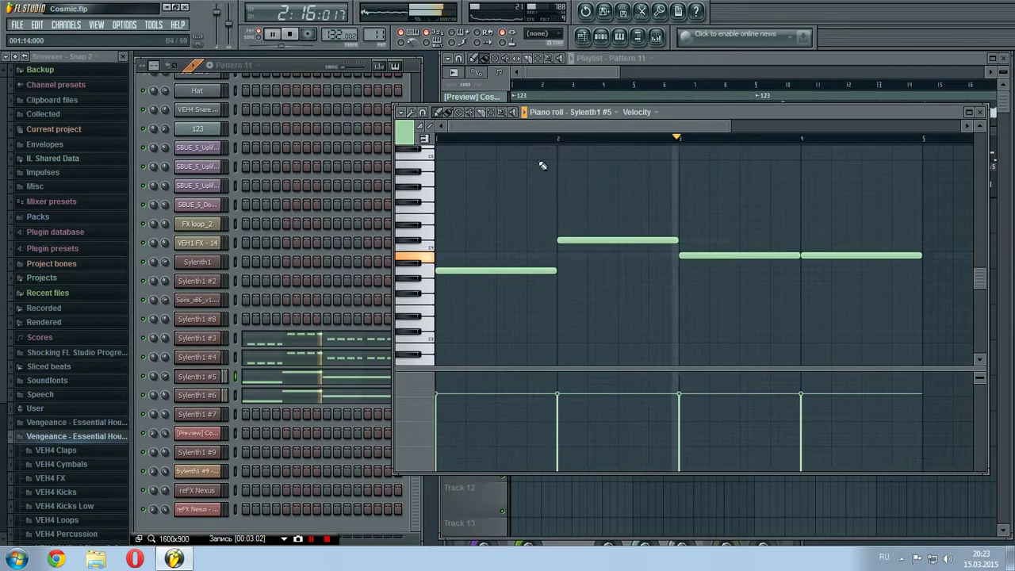
pyautogui.click(980, 112)
pyautogui.press('space')
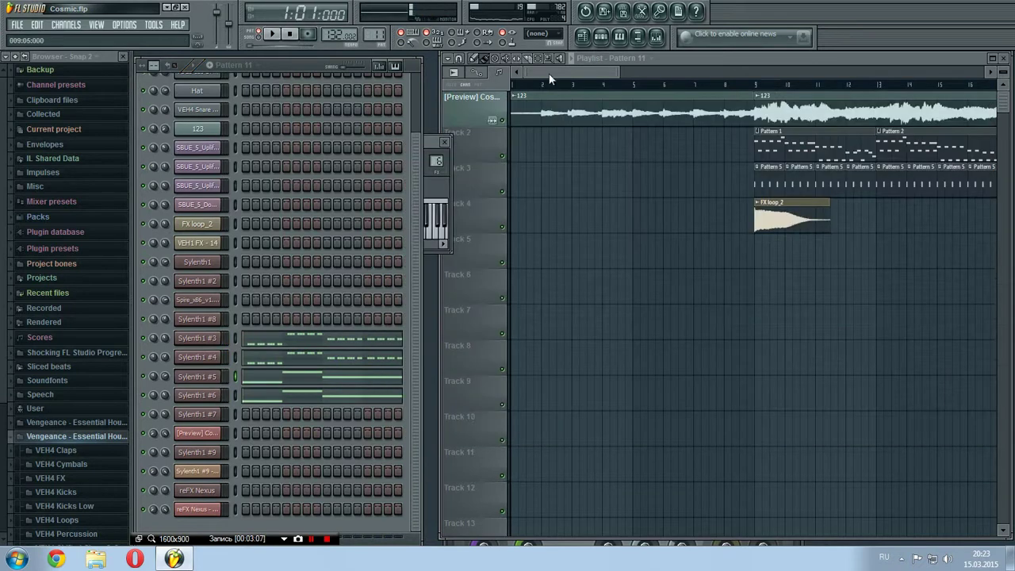
# Switch to Pattern 14 and play its Sylenth1 #7 notes in the piano roll, with all four bars in view.
pyautogui.scroll(1, 375, 33)
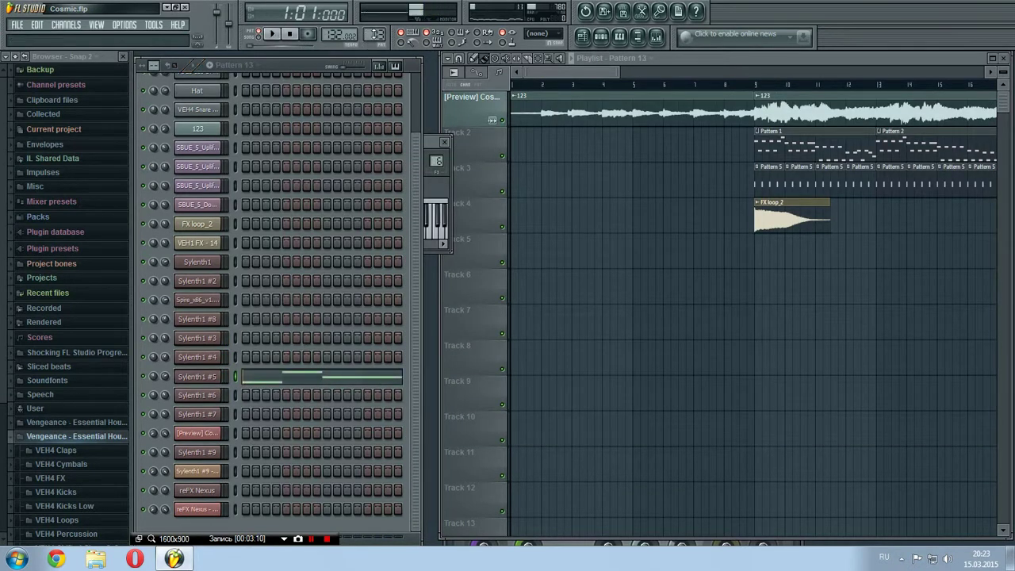
pyautogui.scroll(1, 376, 33)
pyautogui.click(283, 420)
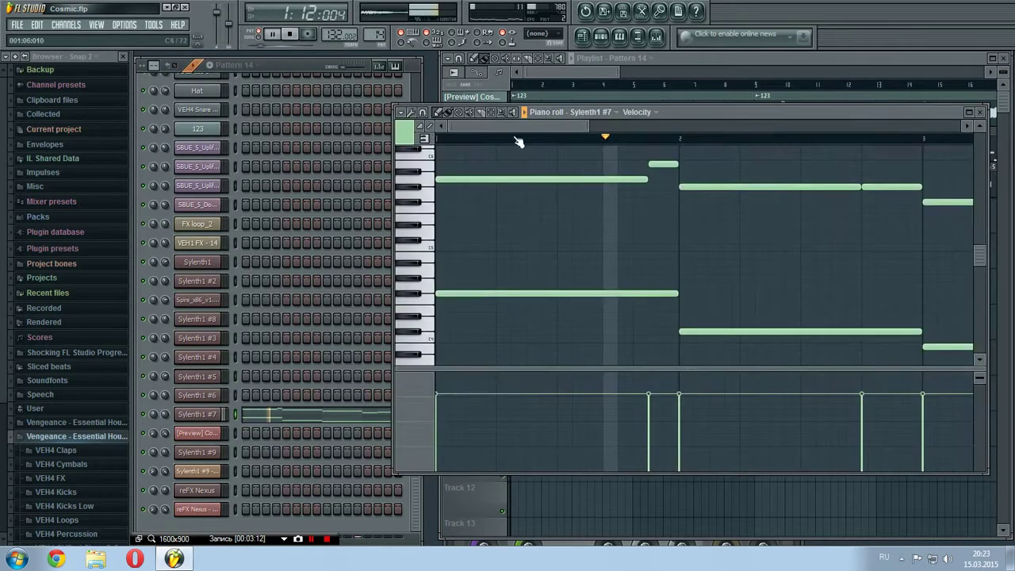
pyautogui.rightClick(504, 113)
pyautogui.click(537, 161)
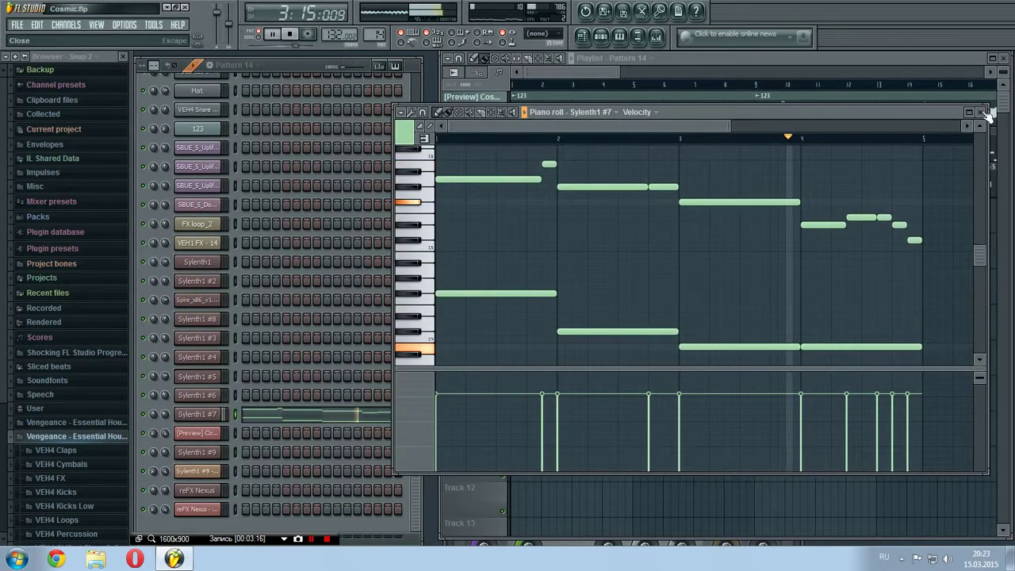
pyautogui.press('space')
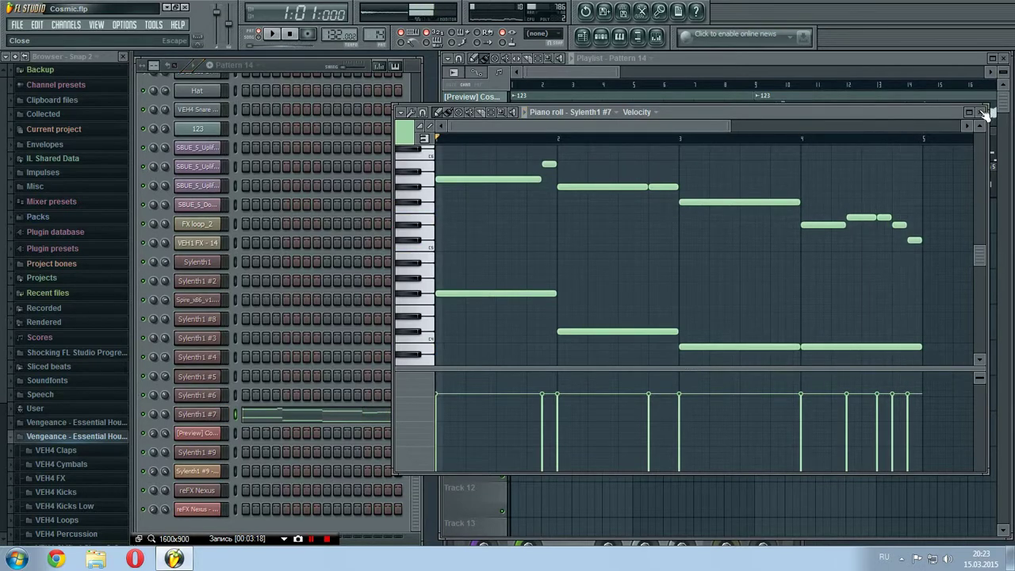
pyautogui.click(985, 113)
# Switch to Pattern 15 and examine its Spire_x86 melody notes in the piano roll during playback.
pyautogui.scroll(1, 380, 34)
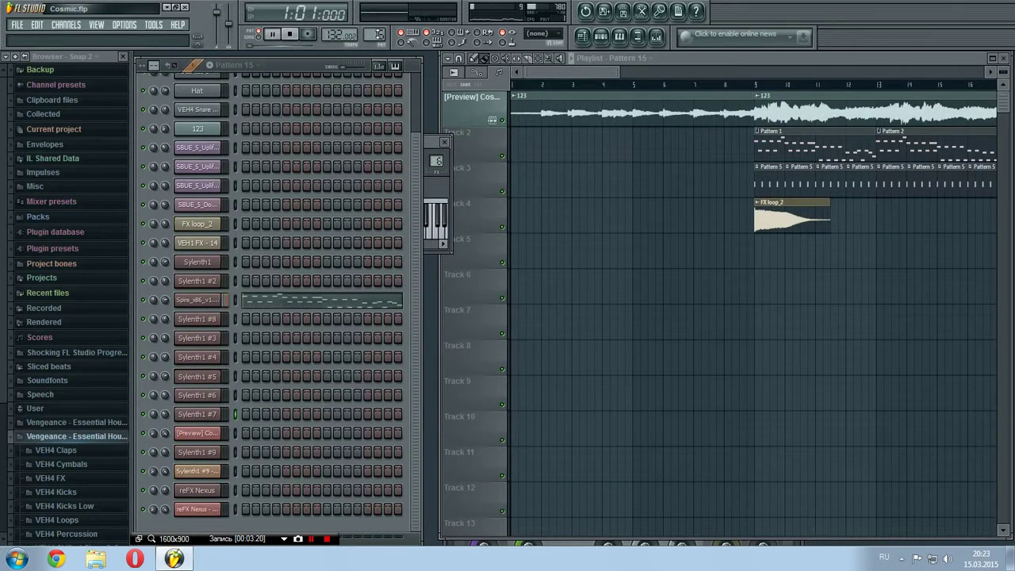
pyautogui.click(299, 304)
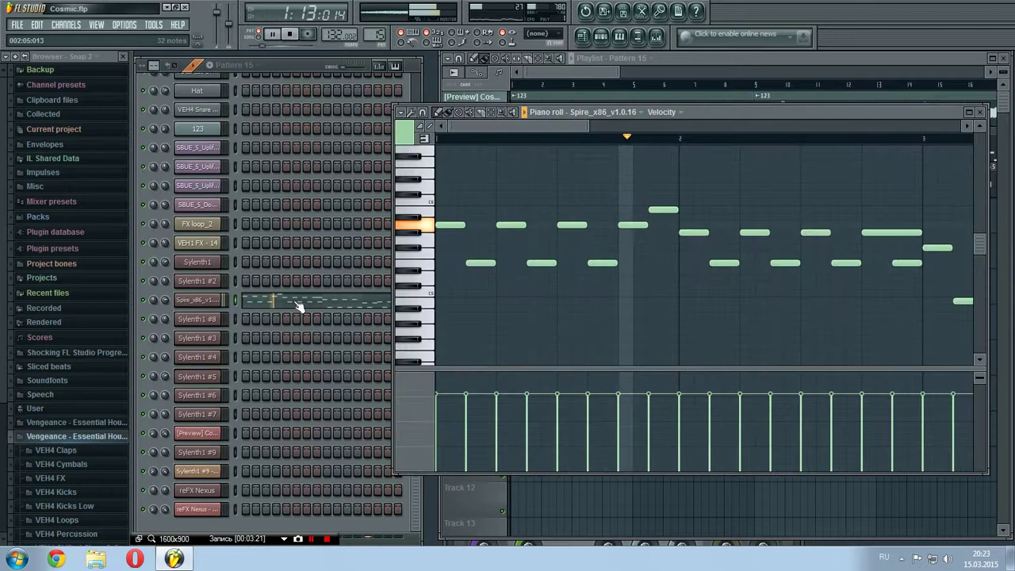
pyautogui.click(985, 113)
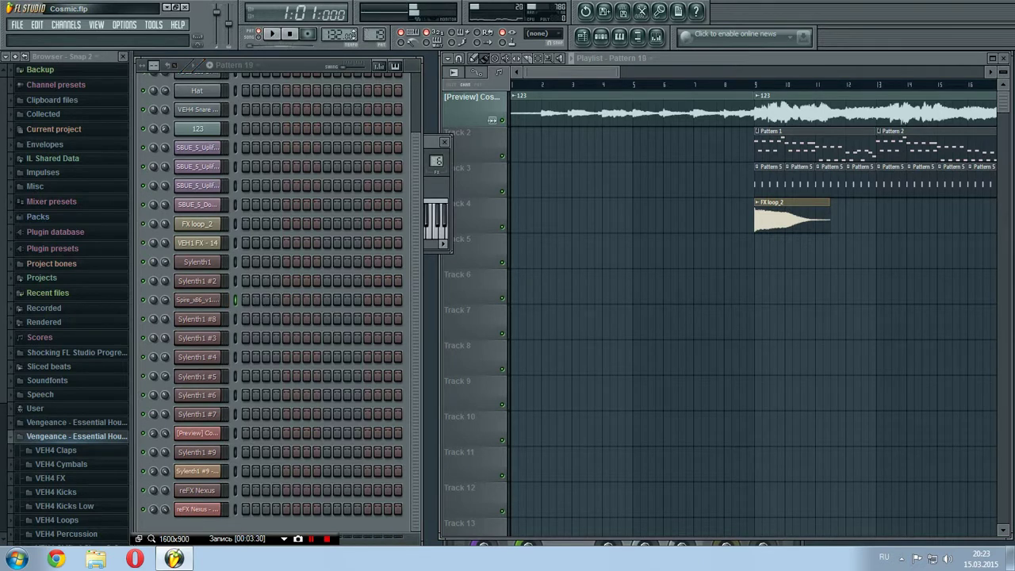
# Play the current pattern briefly, and switch to Pattern 21 to view its VDE3 128 percussion steps.
pyautogui.press('space')
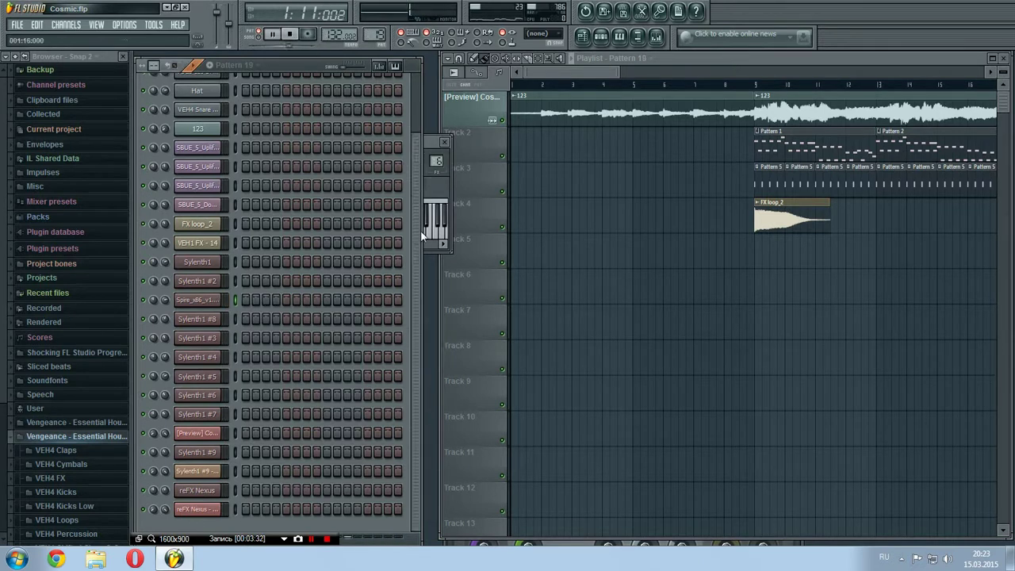
pyautogui.moveTo(421, 232); pyautogui.dragTo(422, 60)
pyautogui.press('space')
pyautogui.moveTo(367, 39); pyautogui.dragTo(375, 34)
pyautogui.scroll(-3, 411, 86)
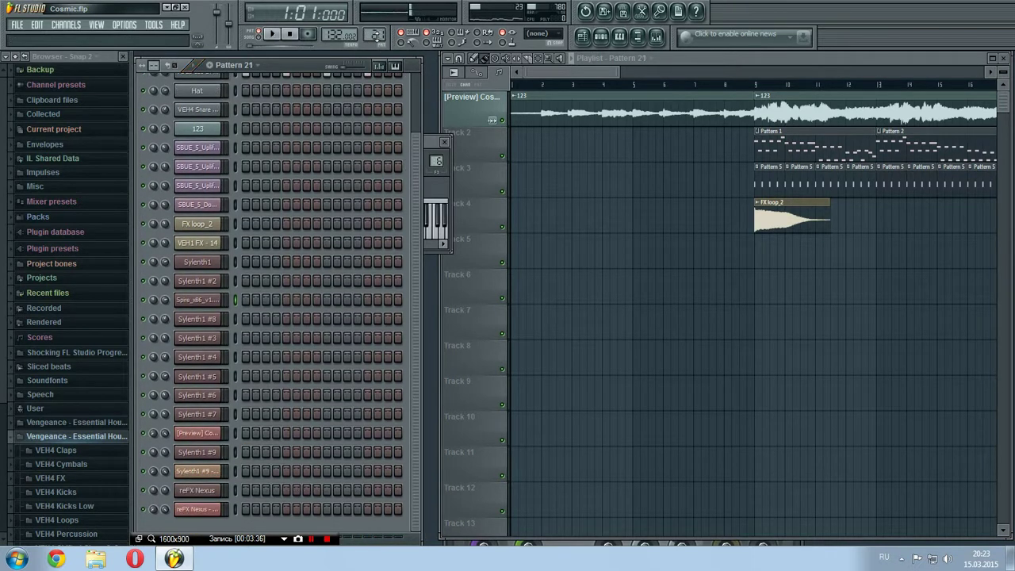
pyautogui.scroll(3, 414, 160)
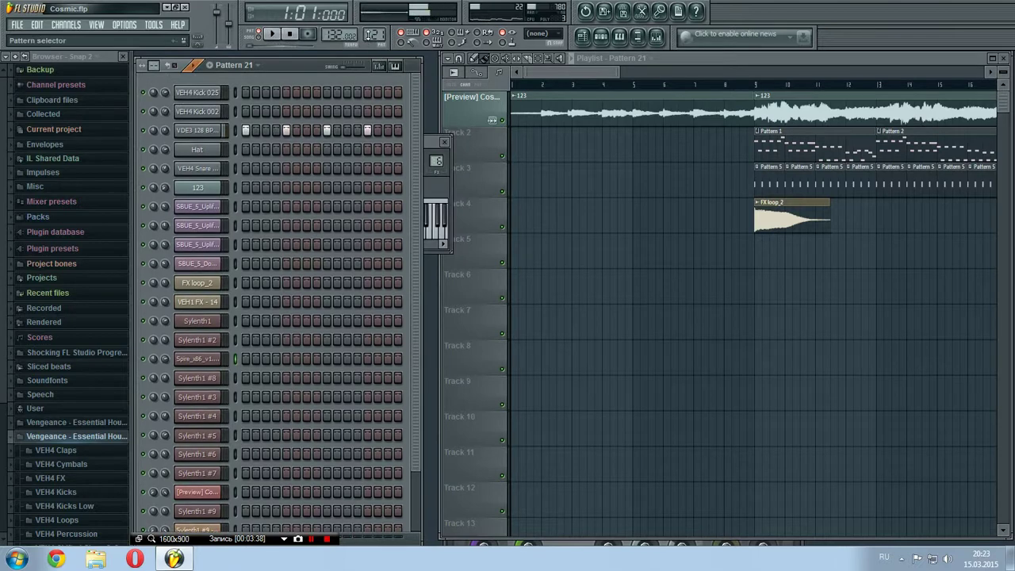
# Switch to Pattern 22 and play it briefly while checking its channels.
pyautogui.moveTo(374, 35); pyautogui.dragTo(373, 33)
pyautogui.scroll(-3, 401, 93)
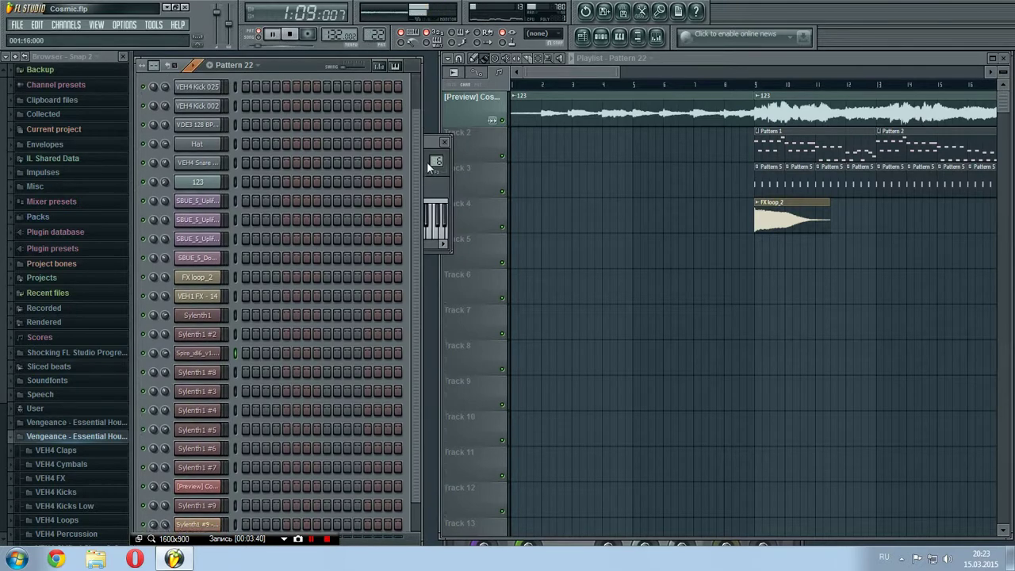
pyautogui.press('space')
# Advance through the remaining patterns to Pattern 28 with a brief playback, and check its channels from the VEH4 kicks down.
pyautogui.moveTo(377, 35); pyautogui.dragTo(376, 32)
pyautogui.press('space')
pyautogui.press('space')
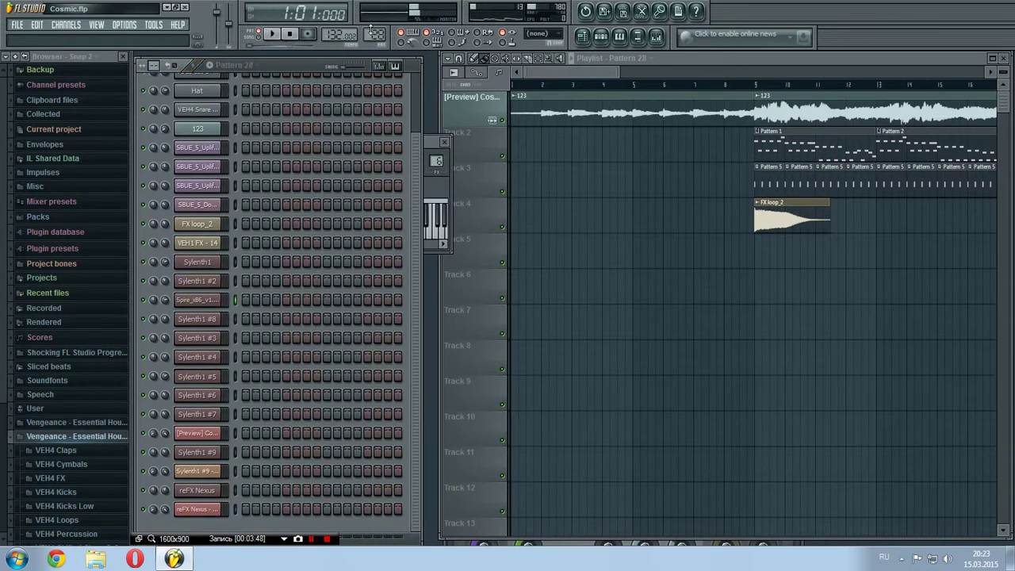
pyautogui.scroll(3, 413, 140)
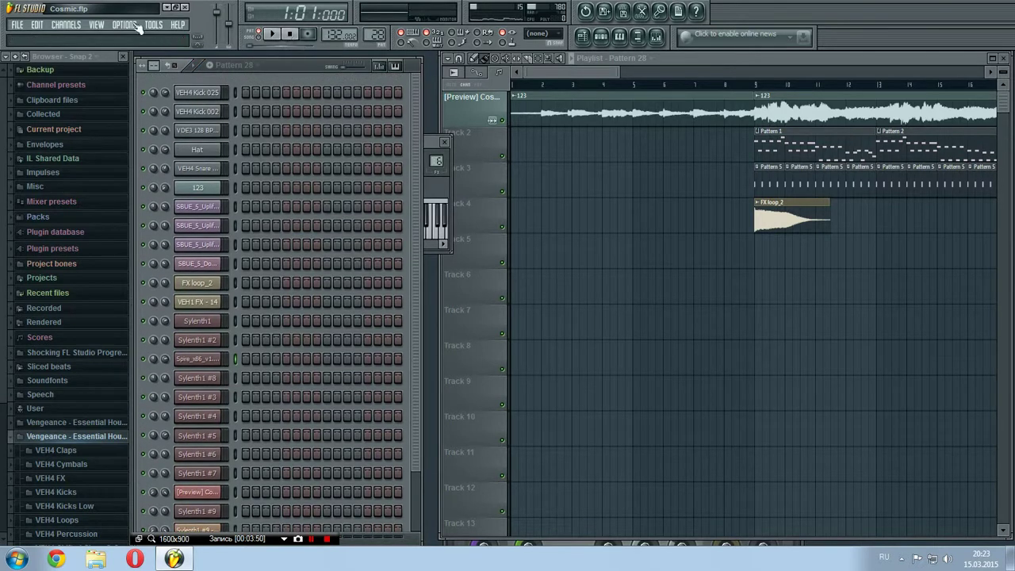